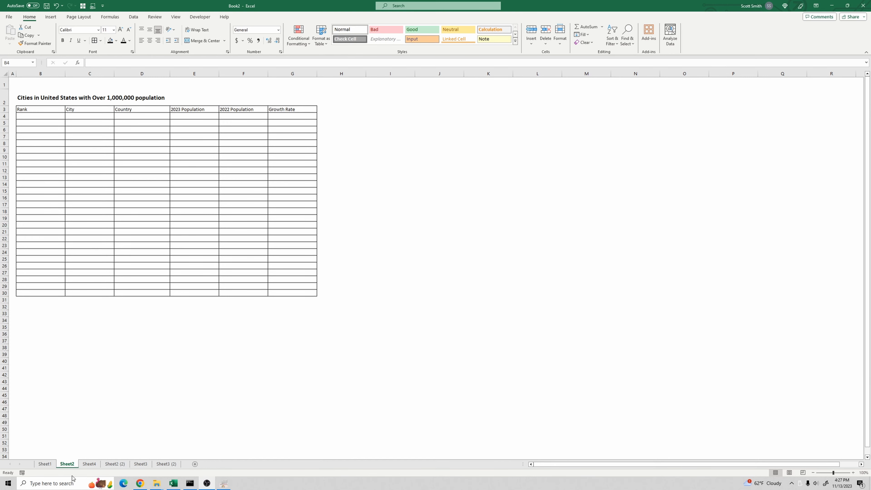
# In cell B4 of Sheet2, start a FILTER formula that uses columns A:F of Sheet1 as its array
pyautogui.click(46, 464)
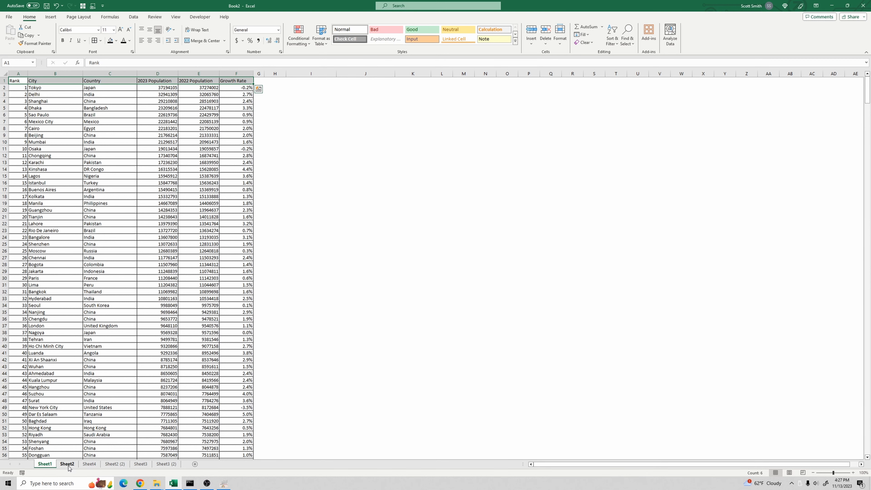
pyautogui.click(67, 464)
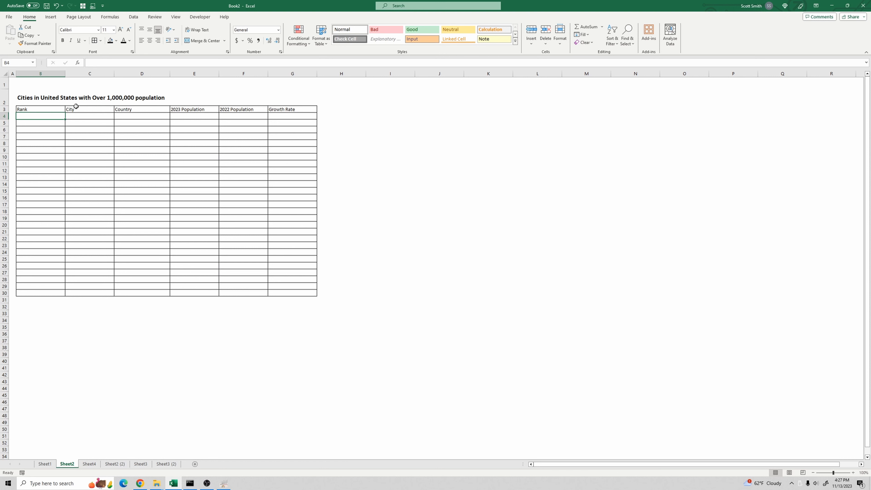
pyautogui.write('=')
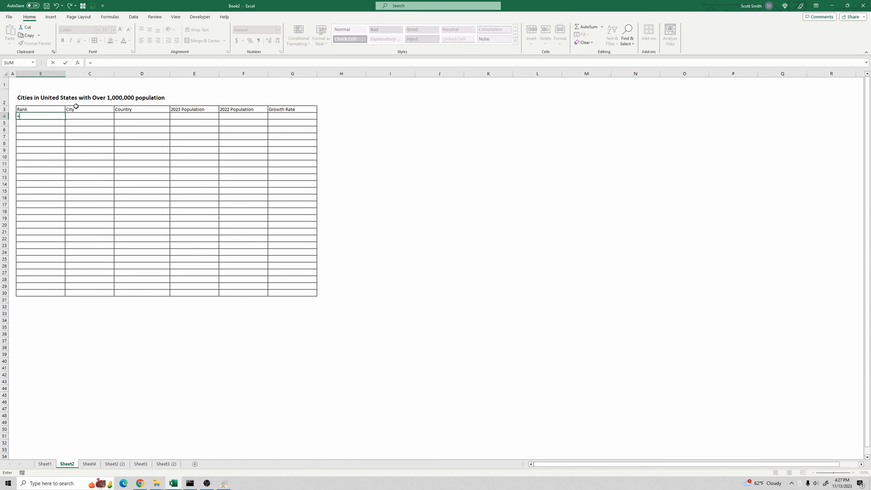
pyautogui.write('filter(')
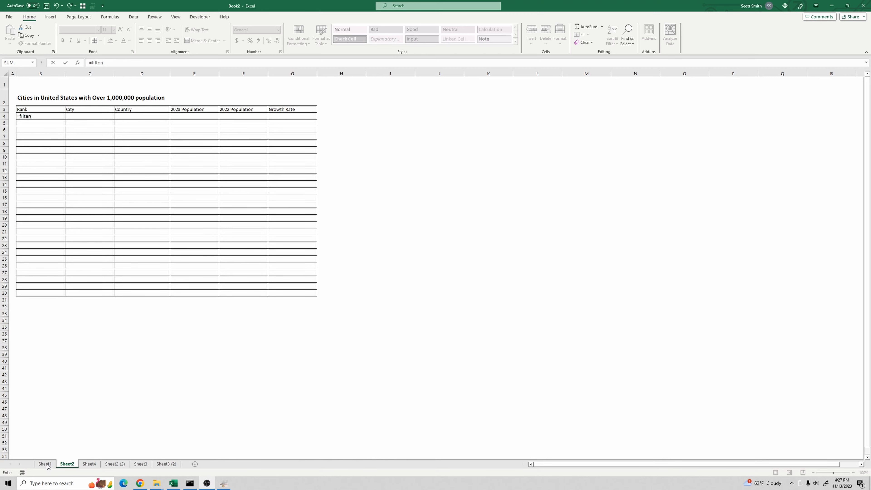
pyautogui.click(48, 464)
pyautogui.click(15, 74)
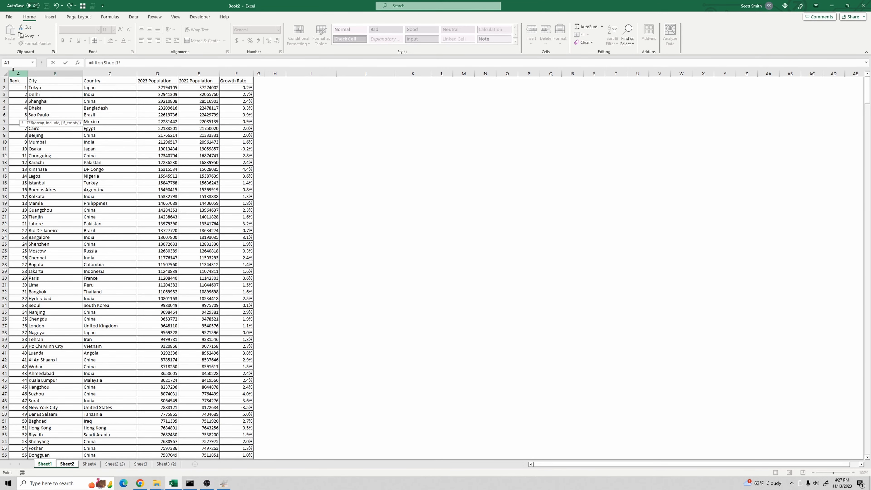
pyautogui.moveTo(14, 74); pyautogui.dragTo(236, 74)
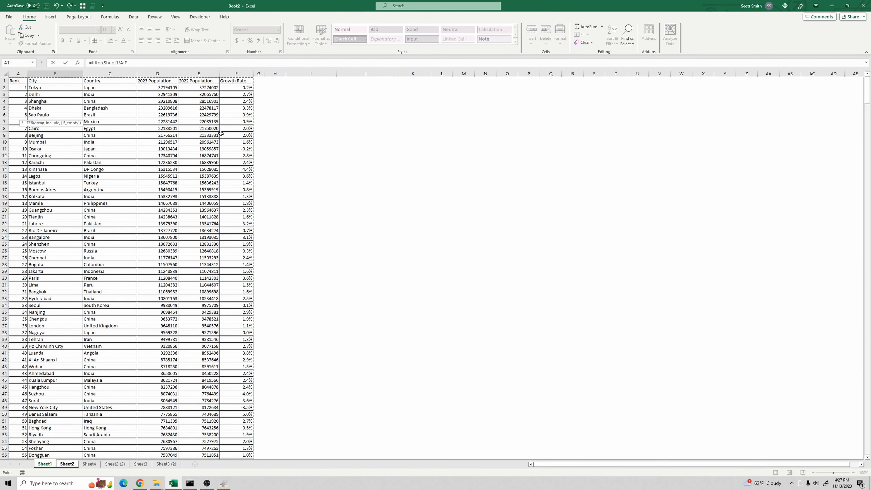
pyautogui.click(148, 62)
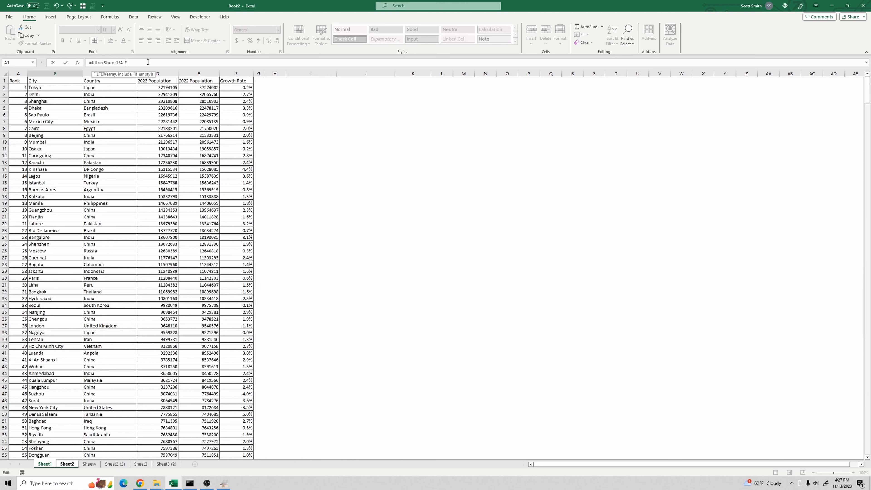
# Complete the FILTER formula with the condition Sheet1!C:C="United States" and "no match" as the if-empty text
pyautogui.write(',')
pyautogui.click(88, 73)
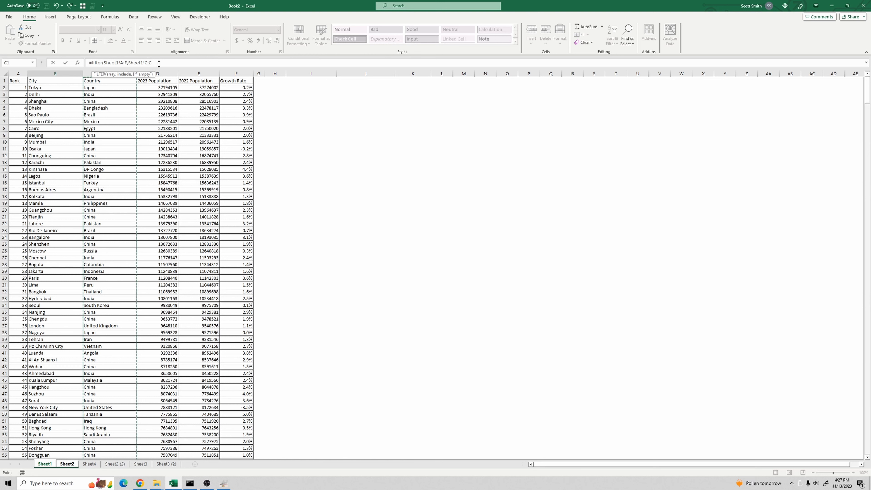
pyautogui.write('=')
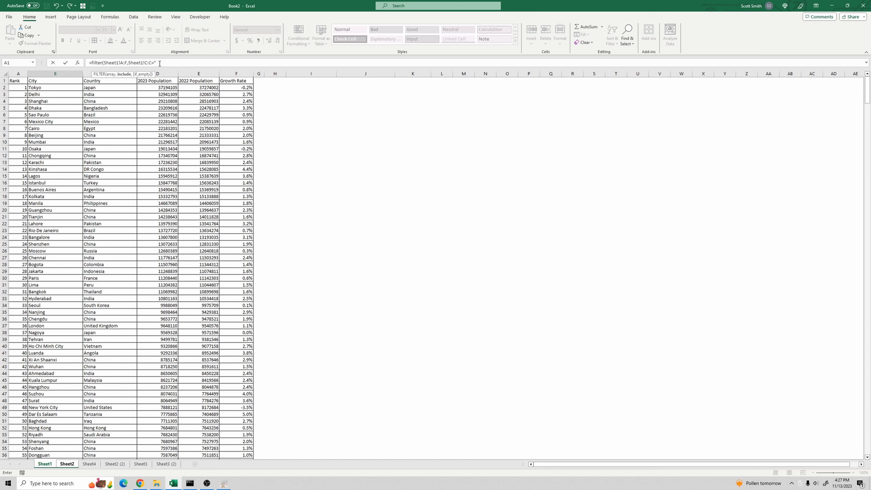
pyautogui.write('"United State')
pyautogui.write(',')
pyautogui.write('no match")')
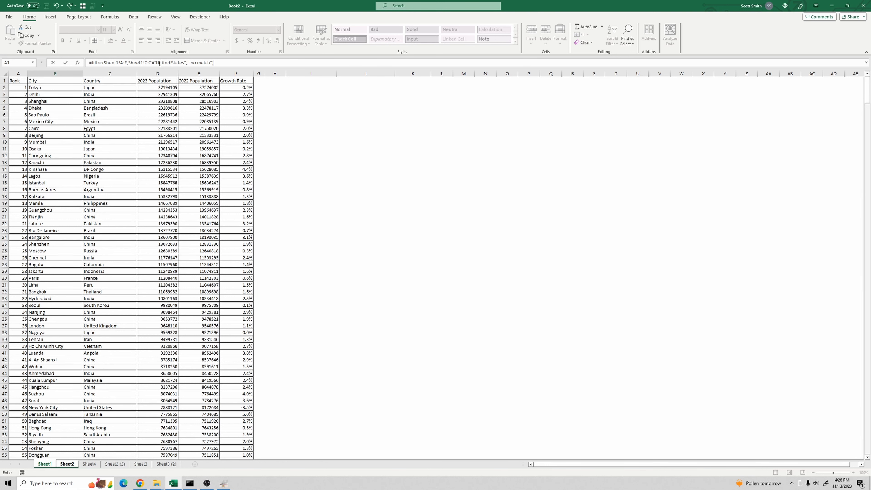
pyautogui.press('Return')
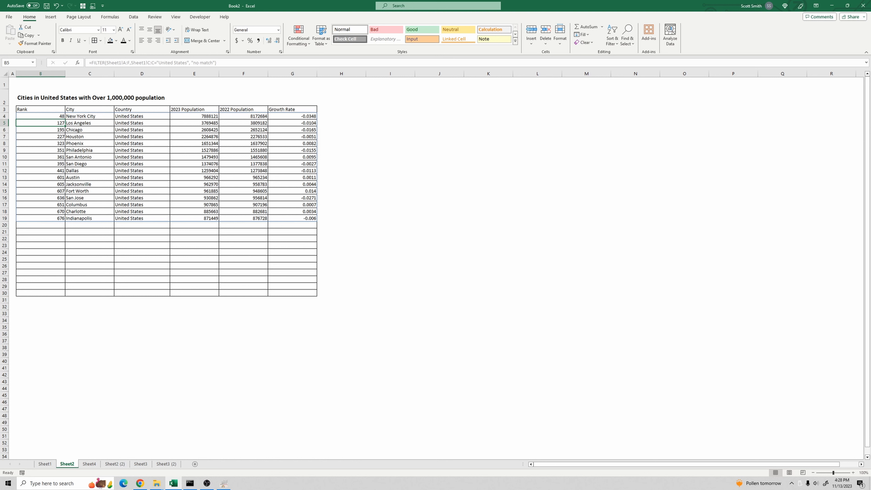
# Enclose the country condition of the FILTER formula in B4 in parentheses
pyautogui.click(51, 116)
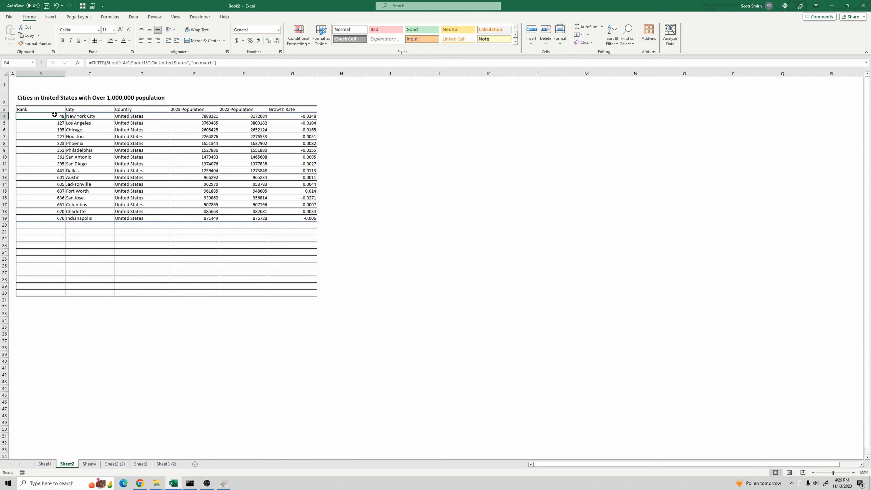
pyautogui.moveTo(132, 62); pyautogui.dragTo(188, 63)
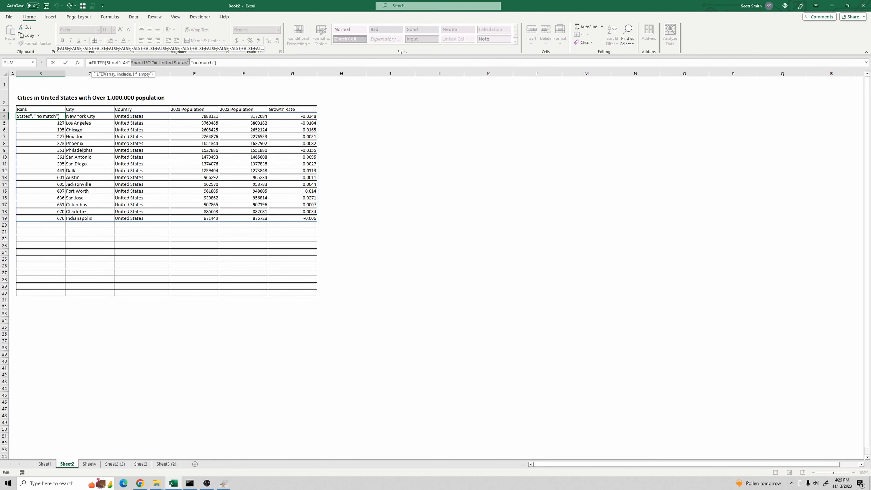
pyautogui.click(131, 62)
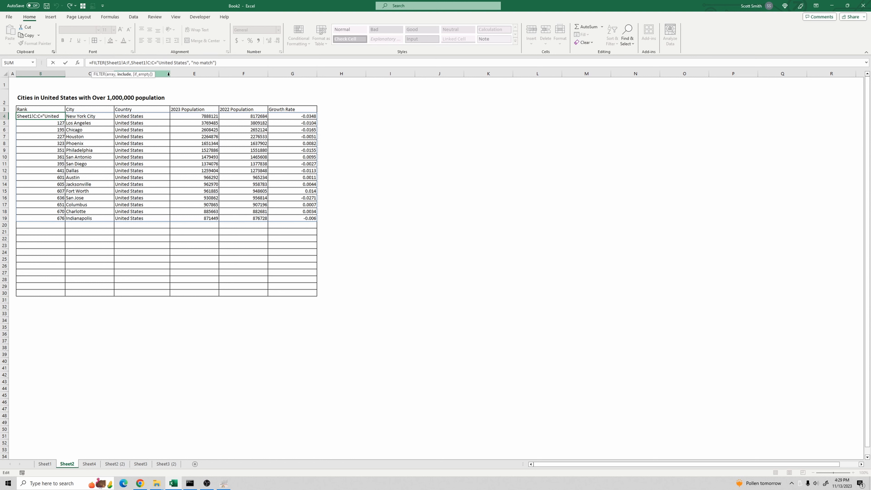
pyautogui.write('(')
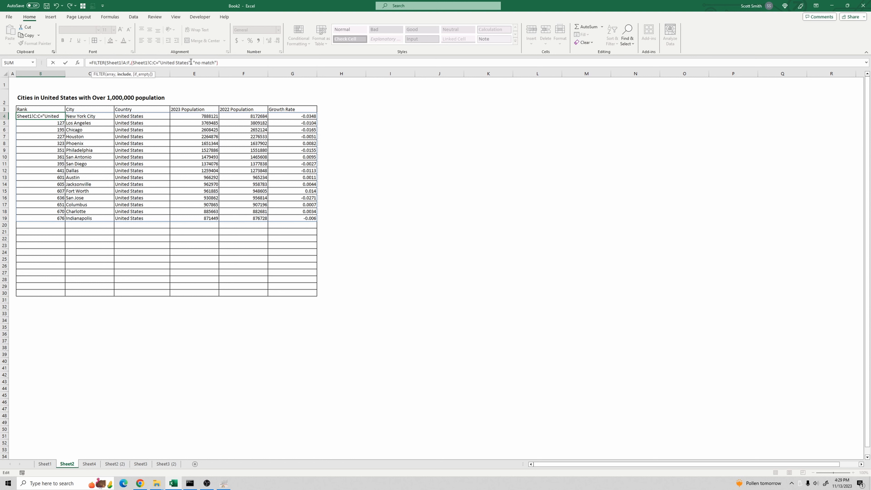
pyautogui.click(191, 63)
pyautogui.write(')')
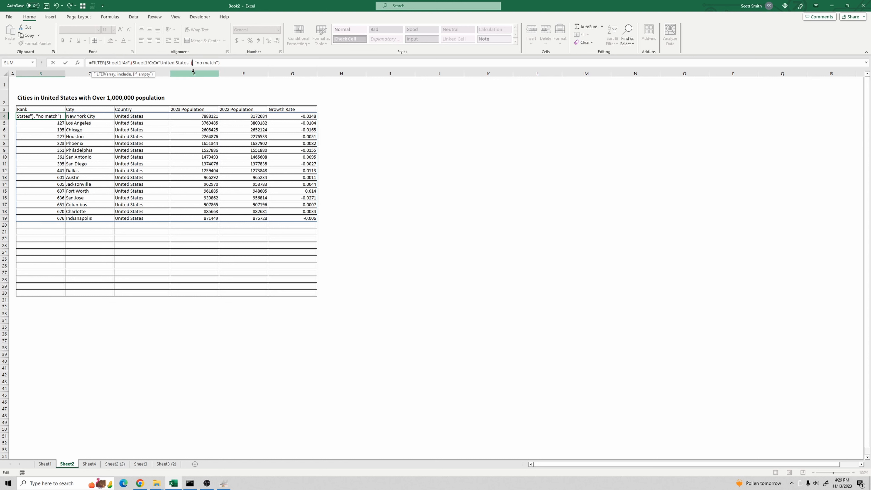
# Multiply the country condition by a second condition, (Sheet1!D:D>1000000), and enter the formula
pyautogui.write('*()')
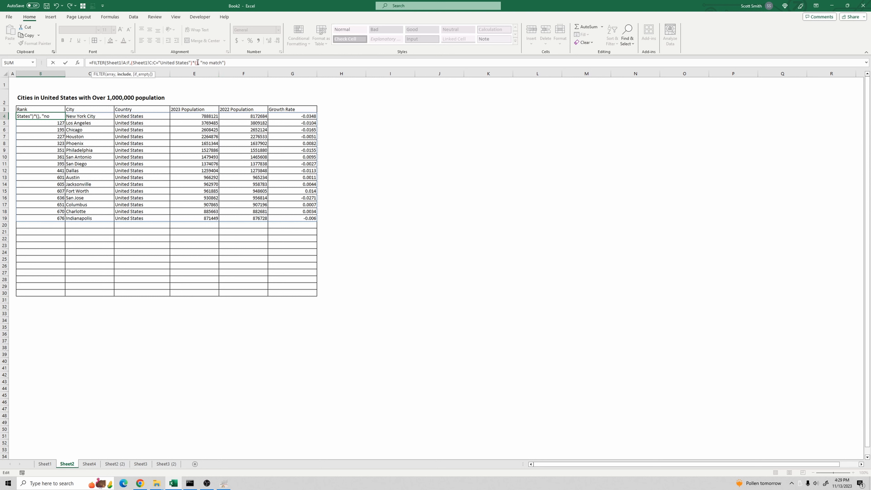
pyautogui.click(196, 63)
pyautogui.click(45, 464)
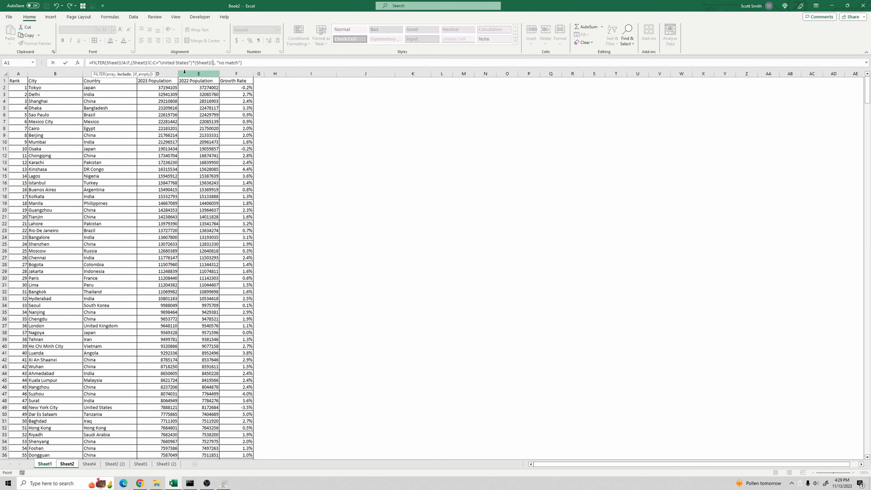
pyautogui.click(158, 74)
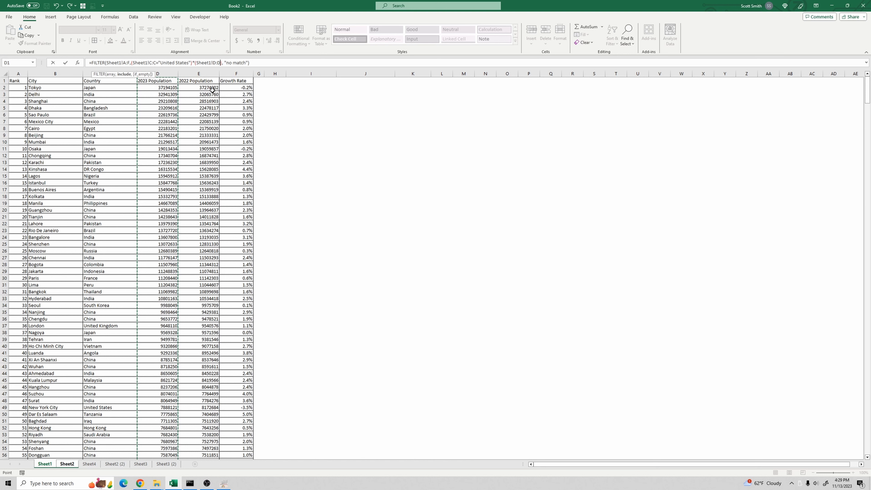
pyautogui.write('>1000000')
pyautogui.press('Return')
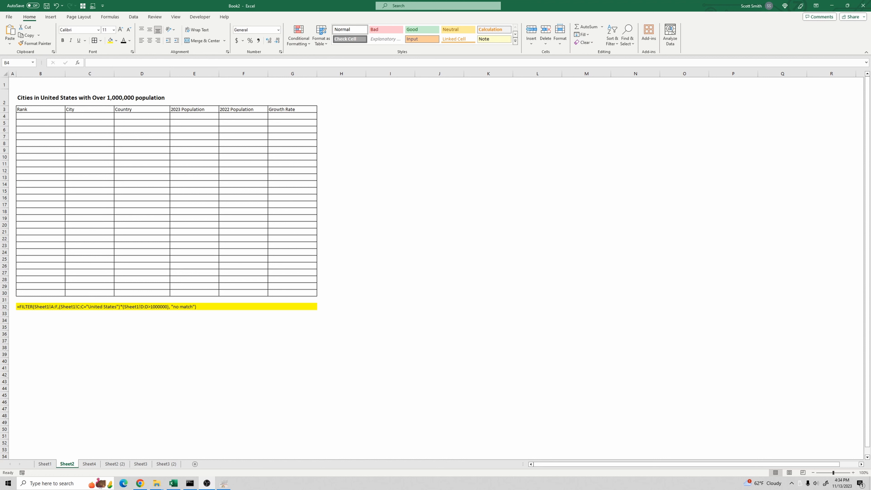
# Convert the city data on Sheet1 into a table with headers, using the range $A$1:$F$779
pyautogui.click(55, 118)
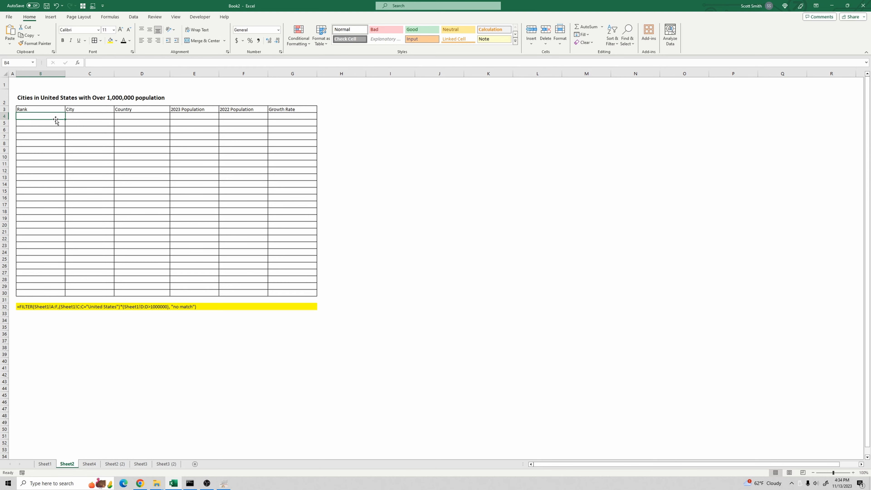
pyautogui.click(48, 464)
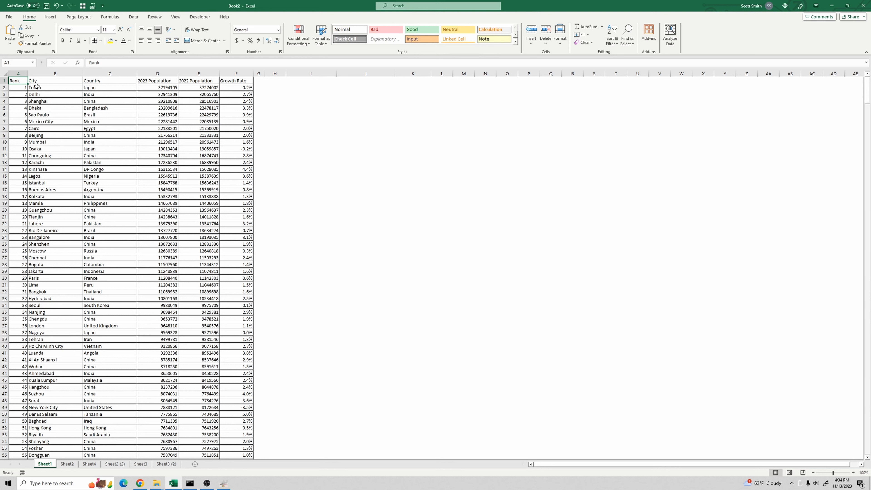
pyautogui.click(51, 17)
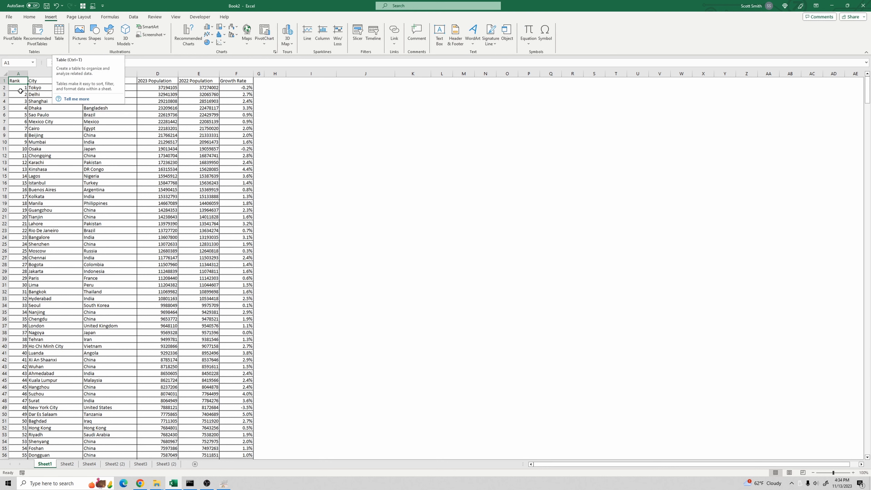
pyautogui.click(107, 106)
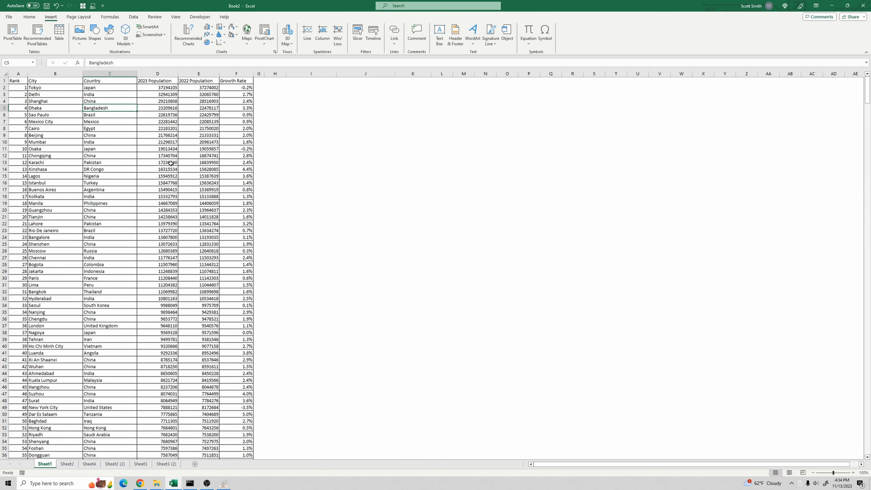
pyautogui.click(59, 34)
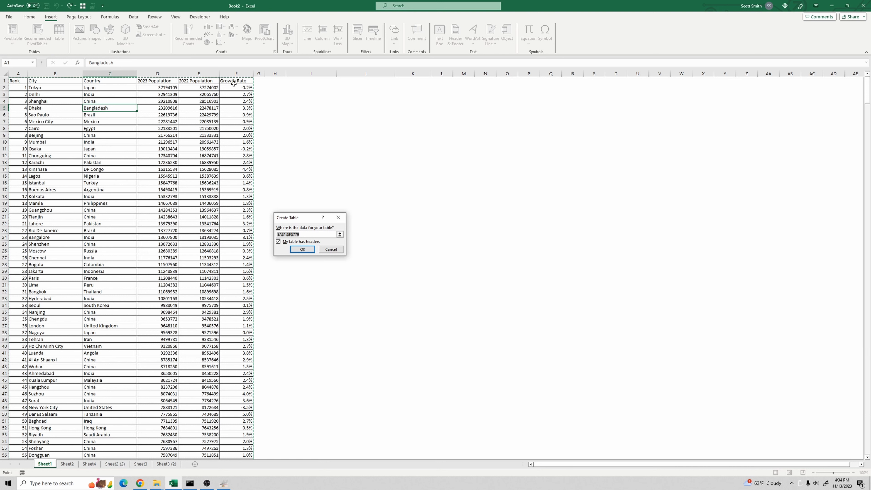
pyautogui.click(297, 248)
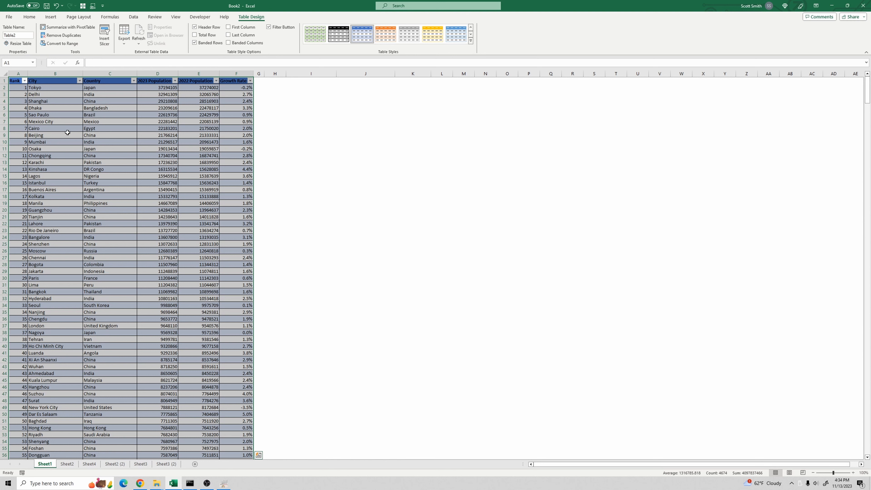
# In cell B4 of Sheet2, start a FILTER formula with table2 as its array
pyautogui.click(67, 464)
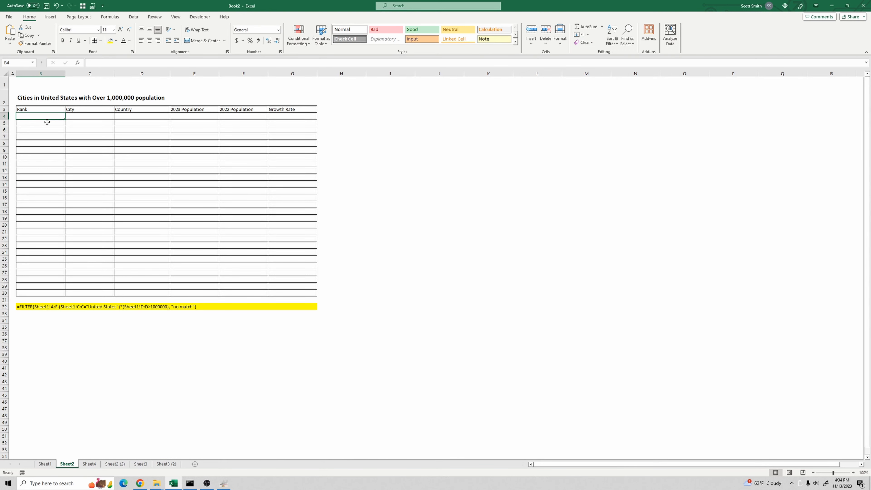
pyautogui.write('=')
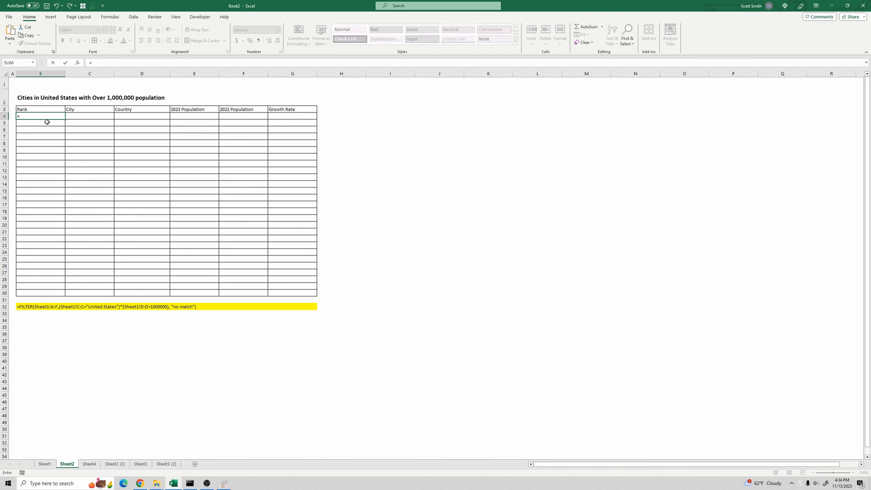
pyautogui.write('filter')
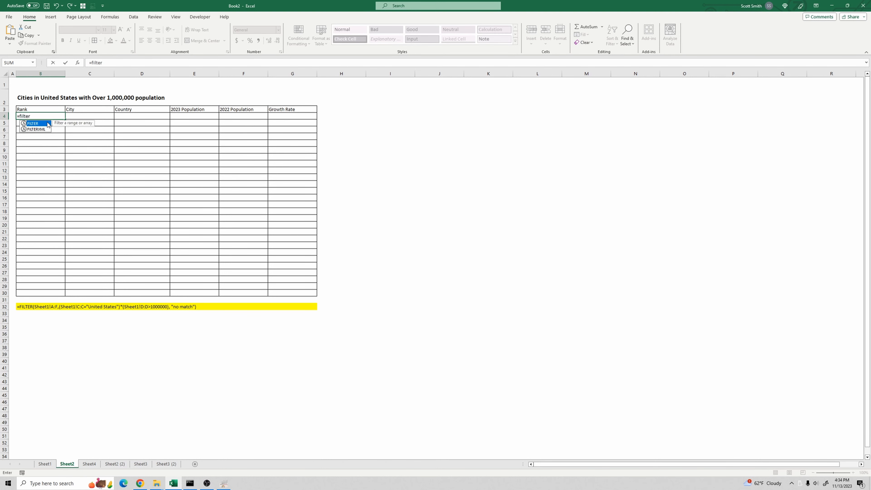
pyautogui.write('(')
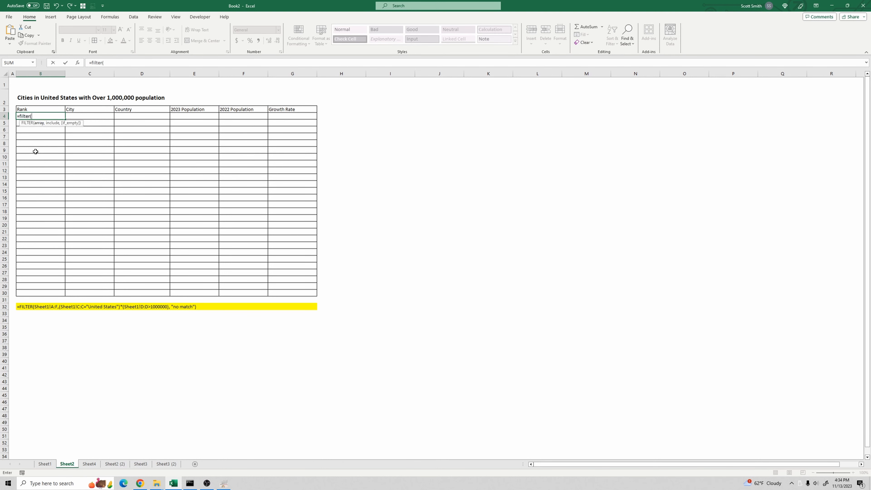
pyautogui.write('table2,tab')
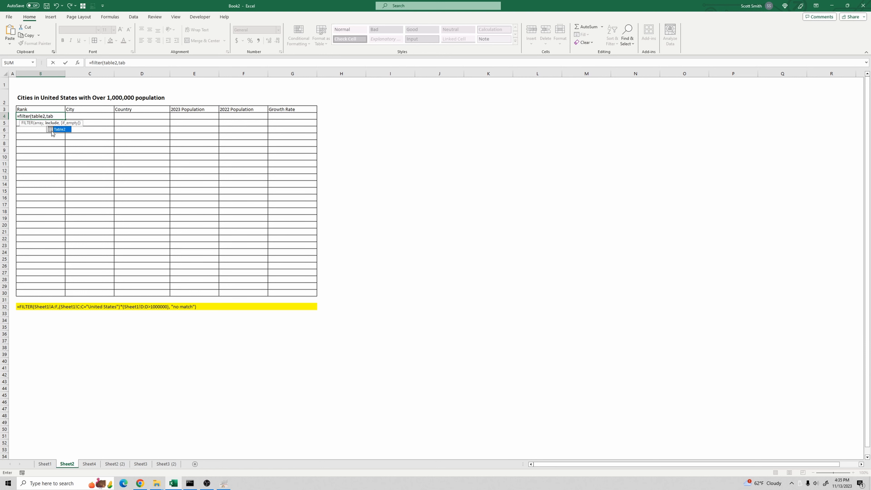
# Add Table2[Country]="United States" as the include condition of the FILTER formula
pyautogui.doubleClick(58, 129)
pyautogui.write('[')
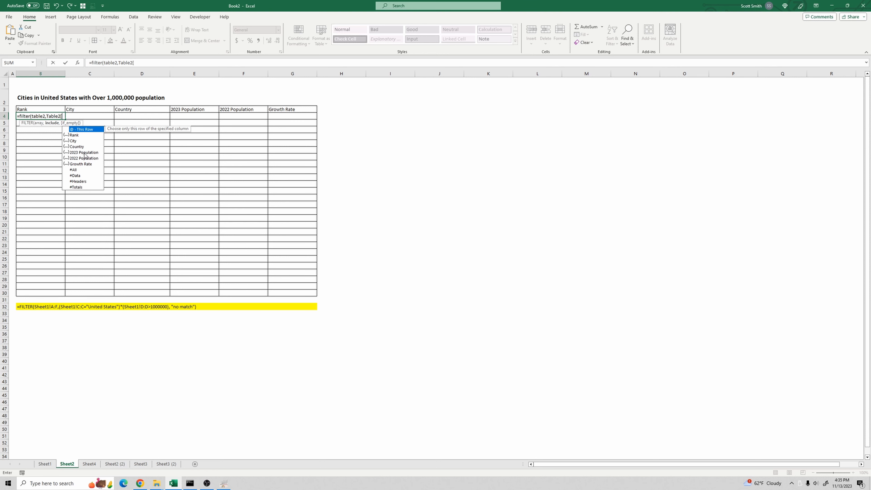
pyautogui.press('Down')
pyautogui.press('Down')
pyautogui.press('Down')
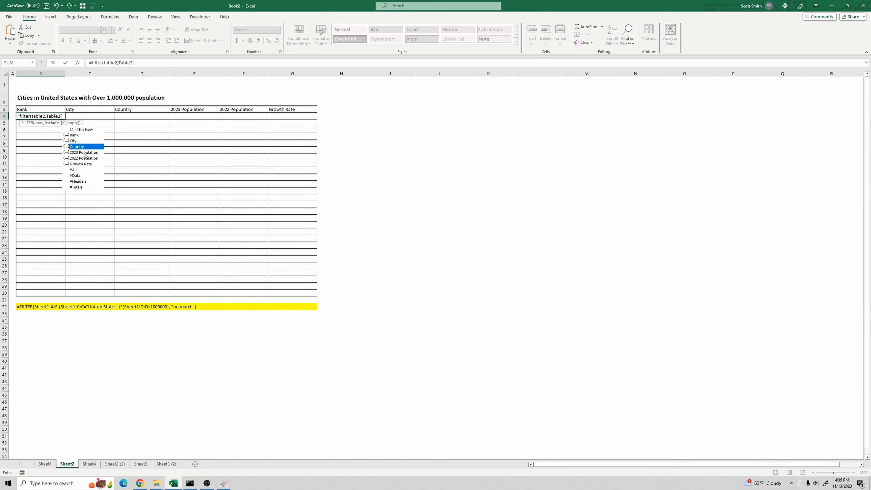
pyautogui.press('Tab')
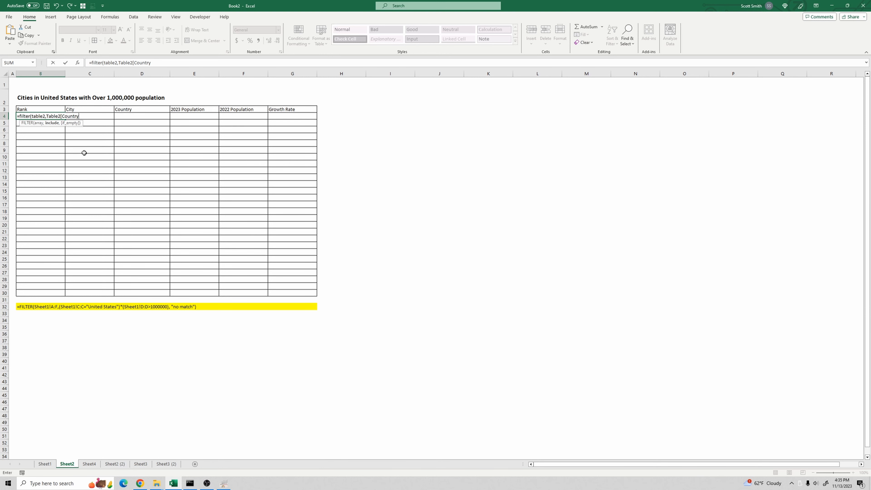
pyautogui.write(']="United States')
# Parenthesize the country condition, multiply it by (Table2[2023 Population]>1000000), set "--" as the no-match value, and enter the formula
pyautogui.click(118, 63)
pyautogui.write('(')
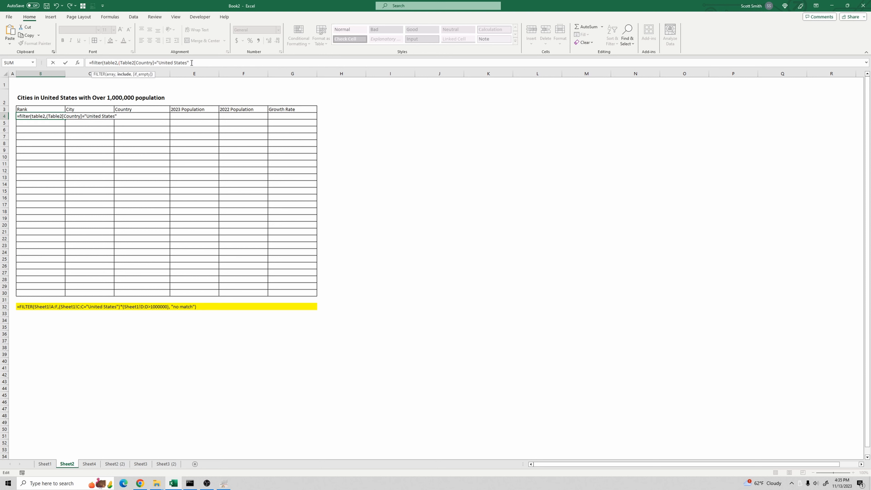
pyautogui.write('*(Table2[')
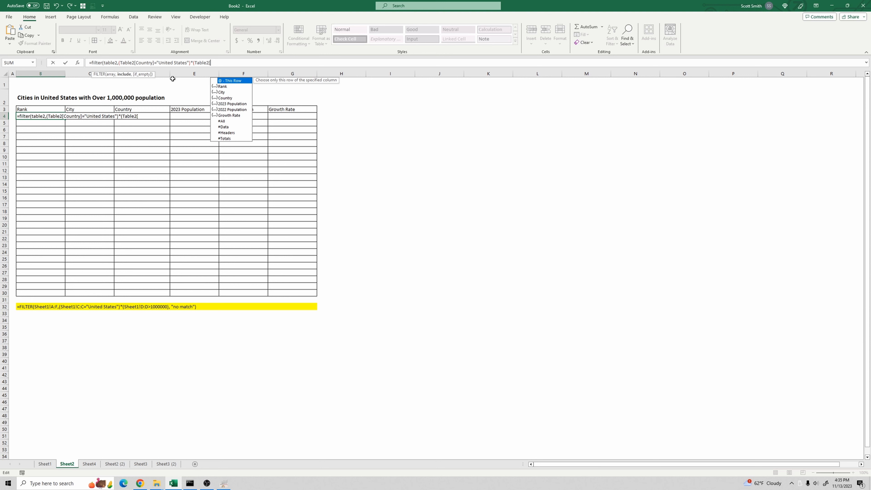
pyautogui.click(235, 103)
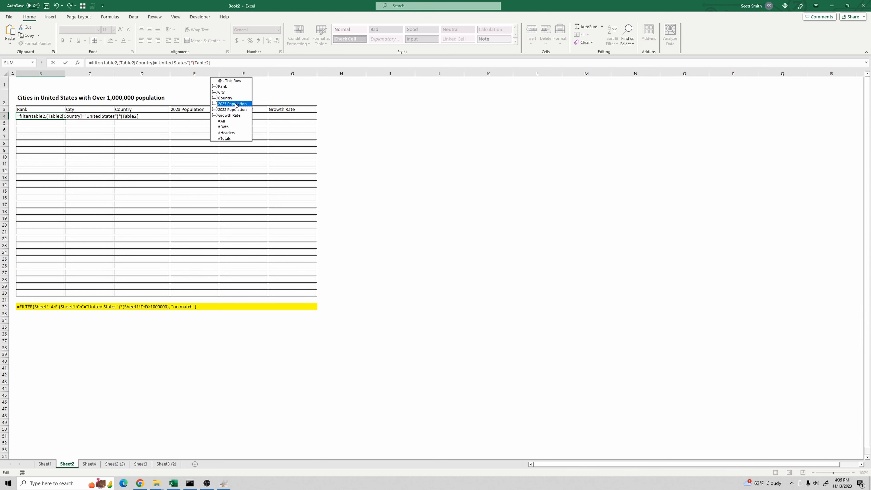
pyautogui.doubleClick(236, 104)
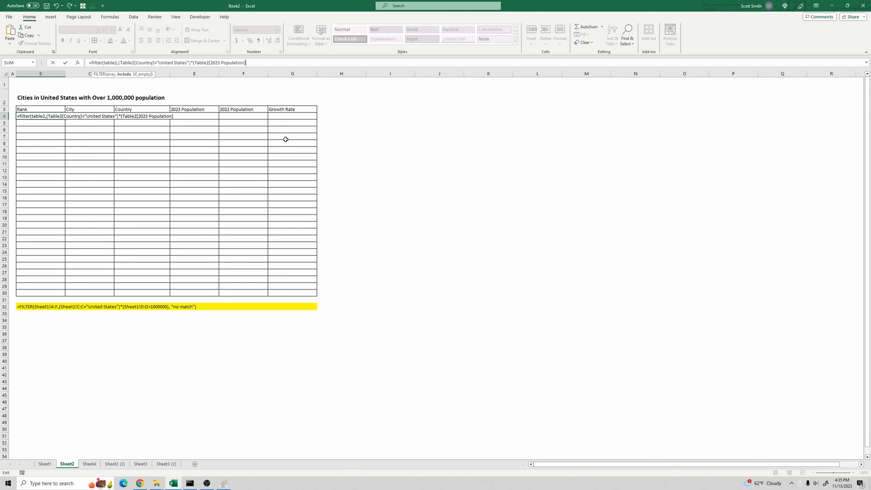
pyautogui.write(']>1000000),"--')
pyautogui.press('Return')
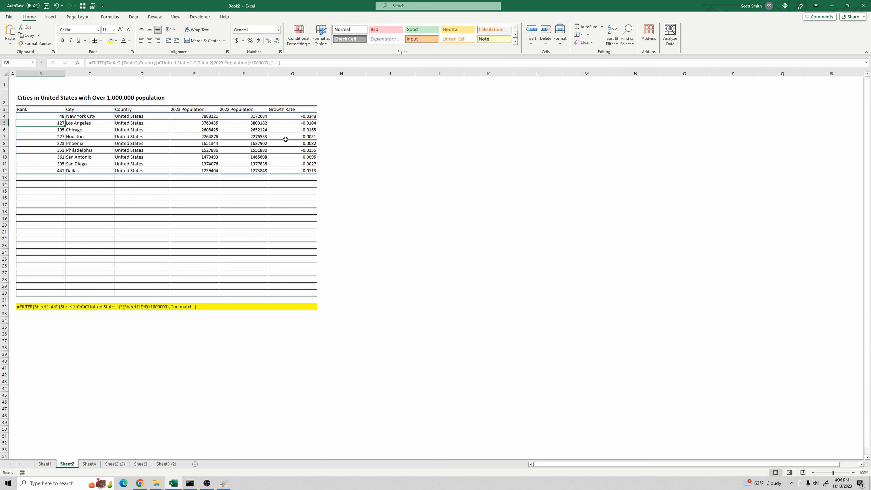
# In the FILTER formula in B4, add the alternative condition +(Table2[Country]="United Kingdom") after the 1000000 population condition
pyautogui.click(37, 116)
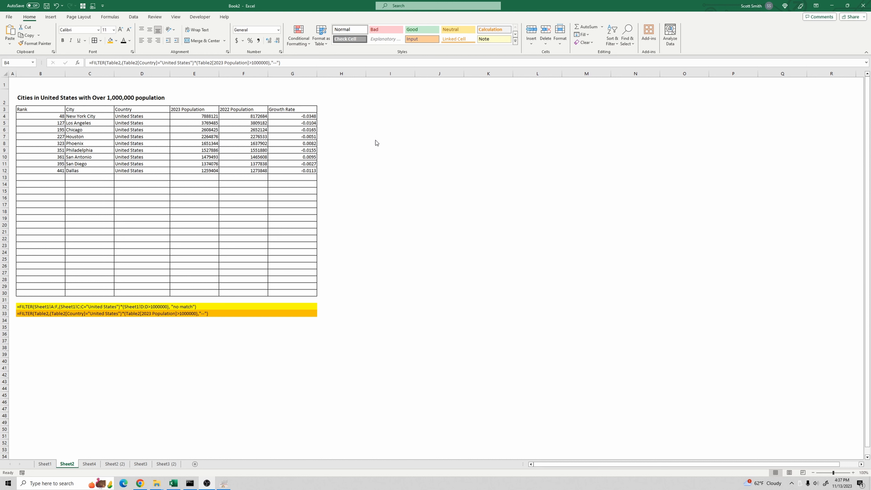
pyautogui.click(194, 61)
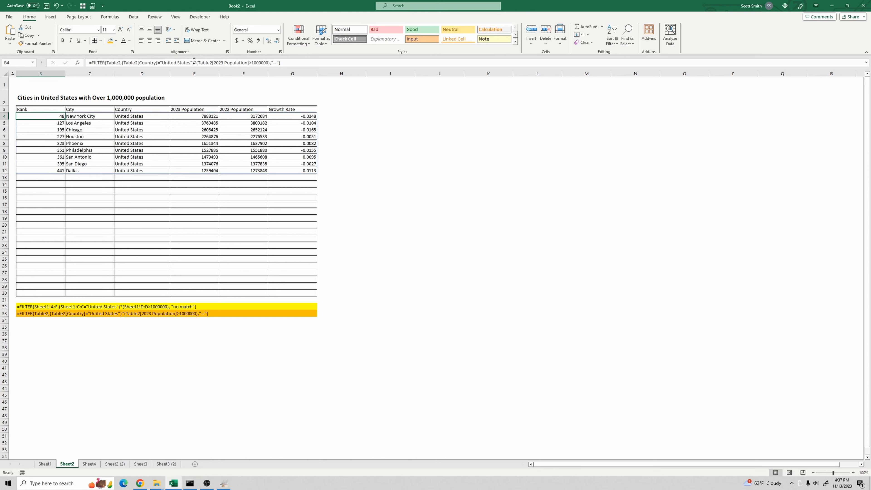
pyautogui.click(271, 62)
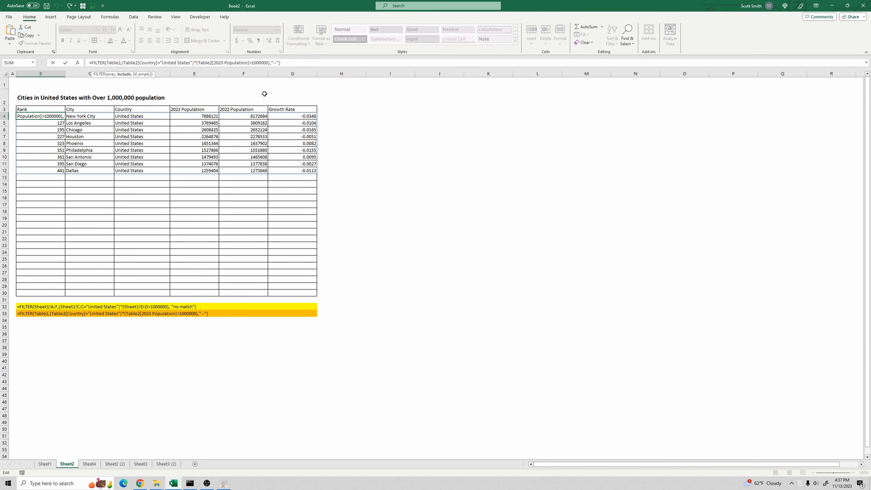
pyautogui.write('+()')
pyautogui.press('Left')
pyautogui.write('Table2[')
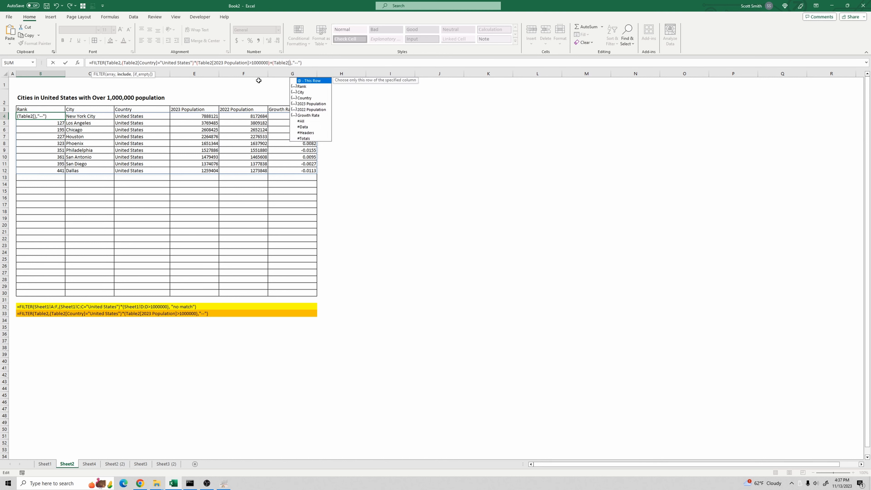
pyautogui.press('Down')
pyautogui.press('Down')
pyautogui.press('Down')
pyautogui.press('Tab')
pyautogui.write(']')
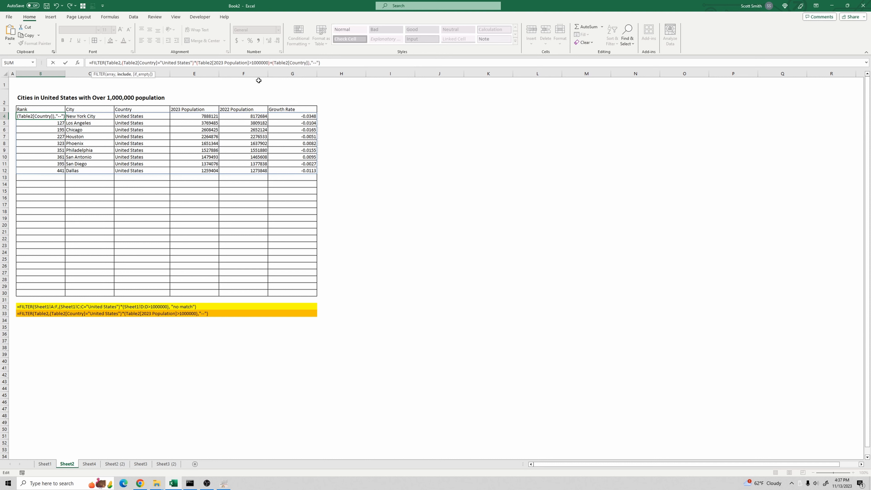
pyautogui.write('="United Kingdom")*')
# Multiply the United Kingdom condition by (Table2[2023 Population]>500000) and enter the formula
pyautogui.write('()')
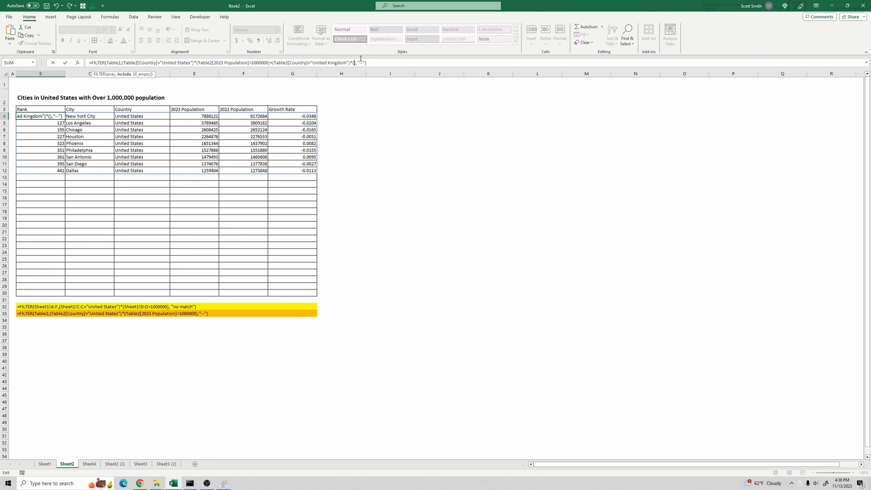
pyautogui.write('Table2[]')
pyautogui.press('Left')
pyautogui.press('Down')
pyautogui.press('Down')
pyautogui.press('Up')
pyautogui.press('Up')
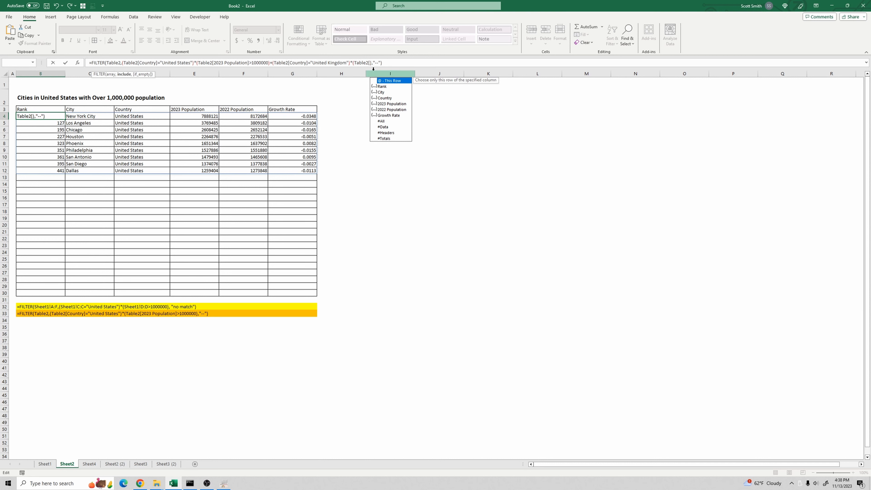
pyautogui.press('Down')
pyautogui.press('Down')
pyautogui.press('Down')
pyautogui.press('Down')
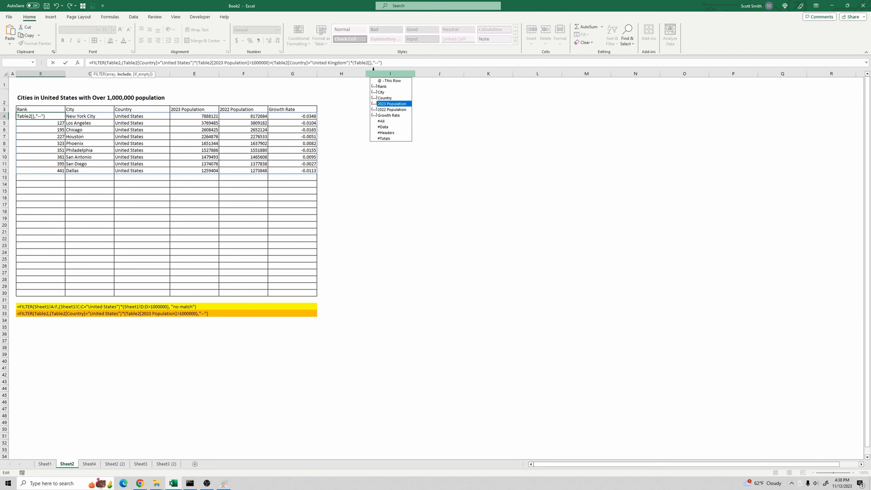
pyautogui.press('Tab')
pyautogui.press('Right')
pyautogui.write(')')
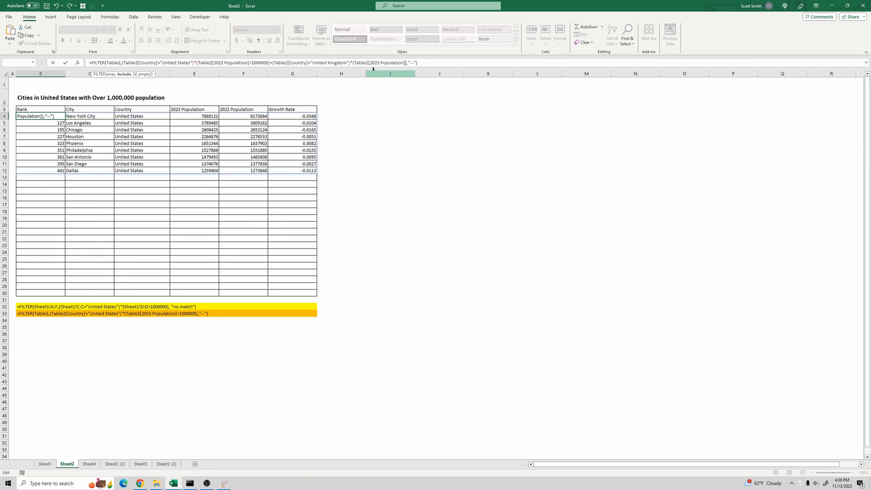
pyautogui.write('>500000')
pyautogui.press('End')
pyautogui.press('Return')
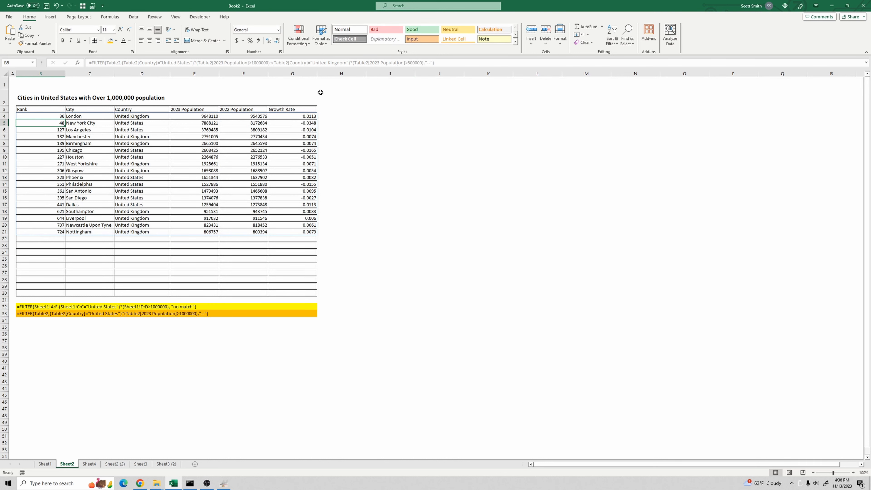